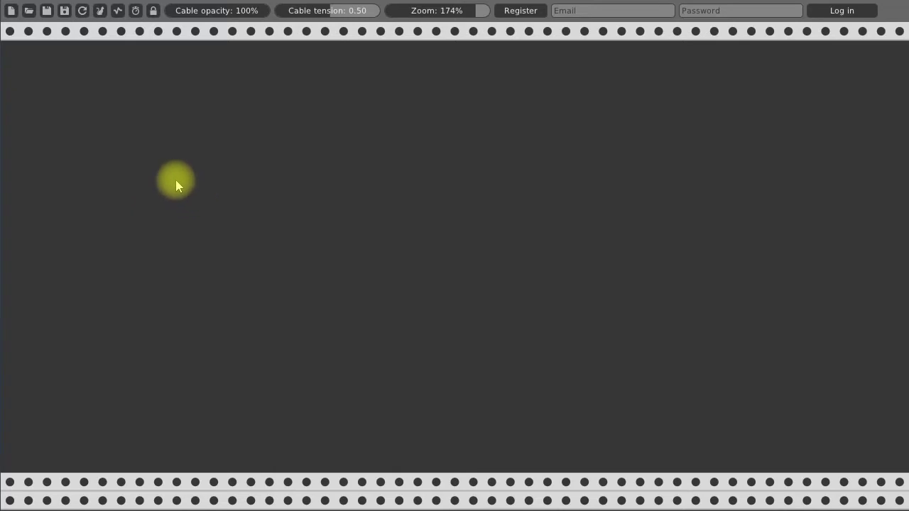
- Add a Core MIDI-1 module at the left end of the rack and a Fundamental VCO-1 beside it
right_click(176, 182)
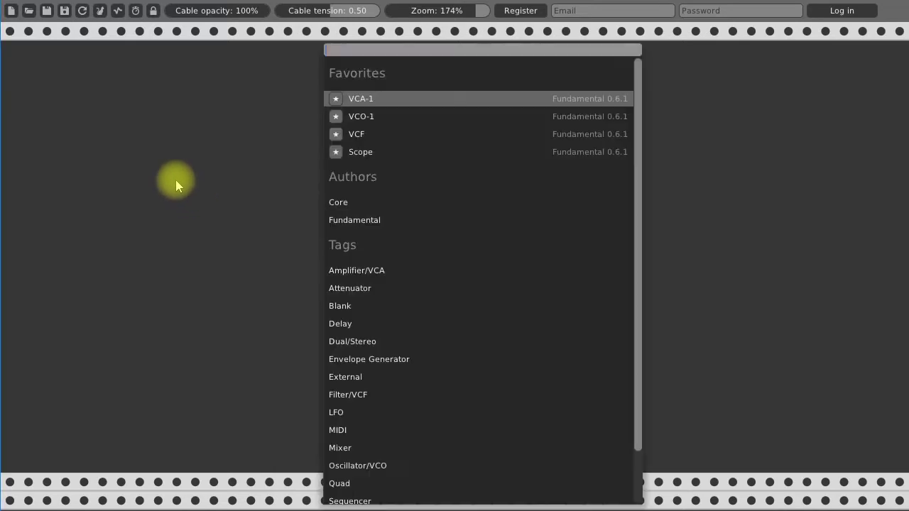
click(343, 202)
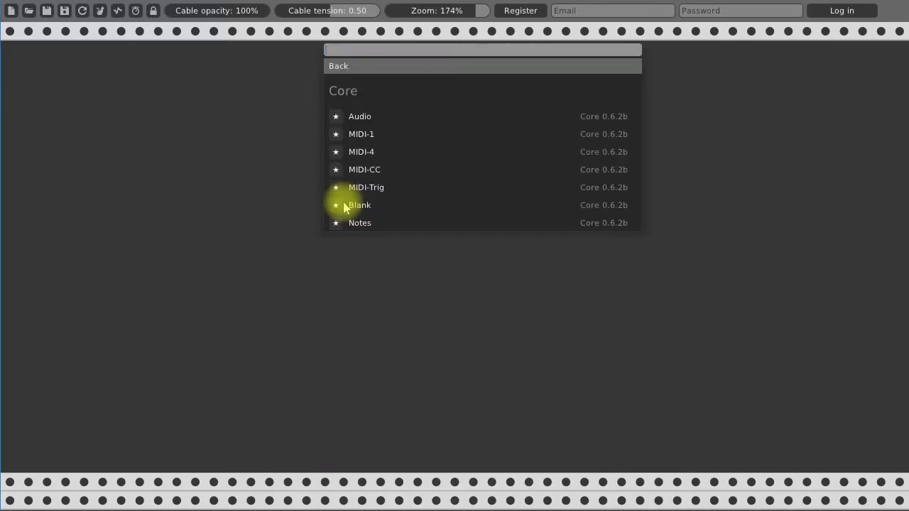
click(364, 136)
drag(218, 179, 121, 208)
right_click(257, 207)
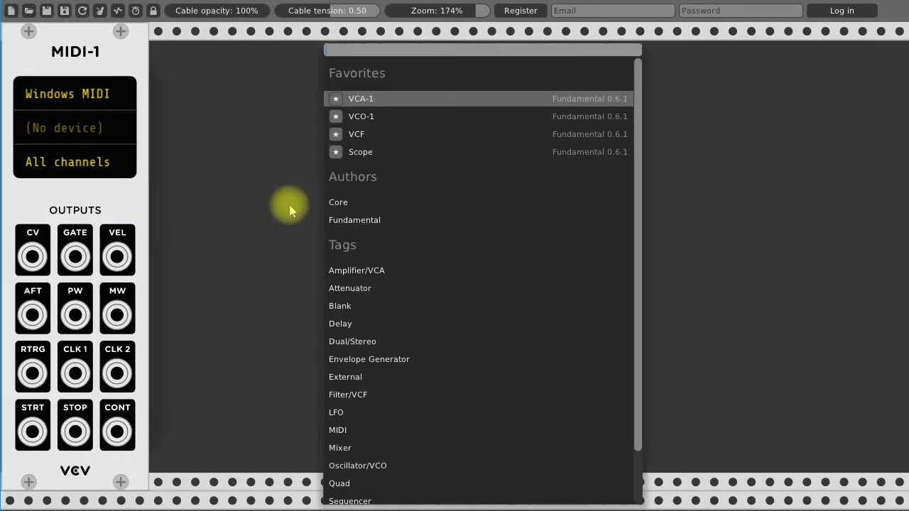
click(352, 220)
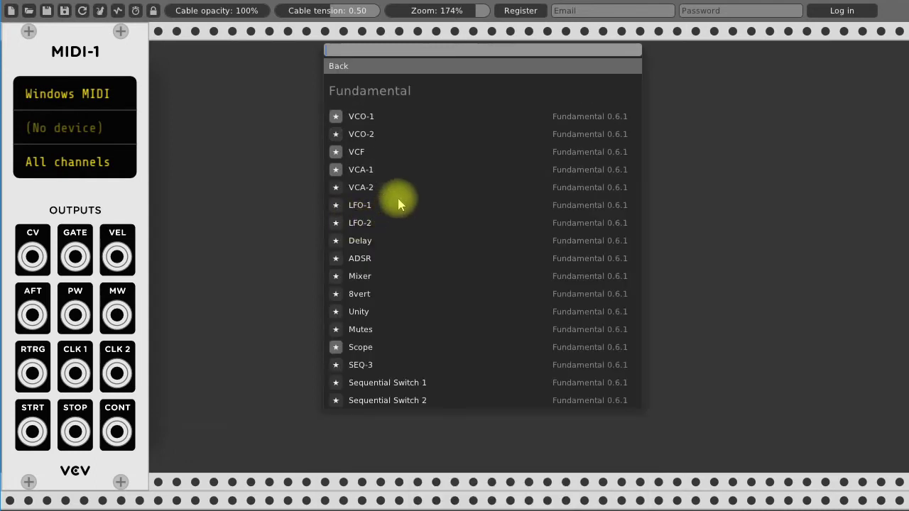
click(362, 119)
- Add a Fundamental VCA-2 next to VCO-1 and a Core Audio module to its right
right_click(487, 157)
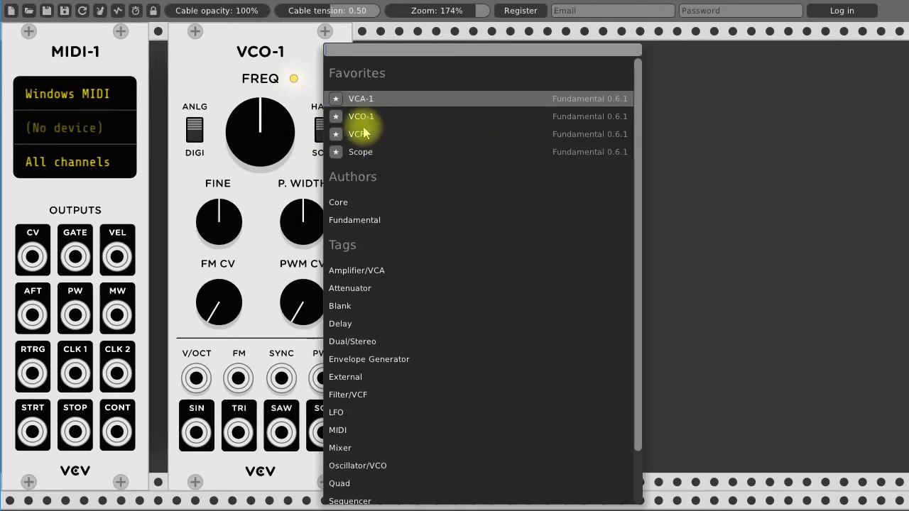
click(355, 221)
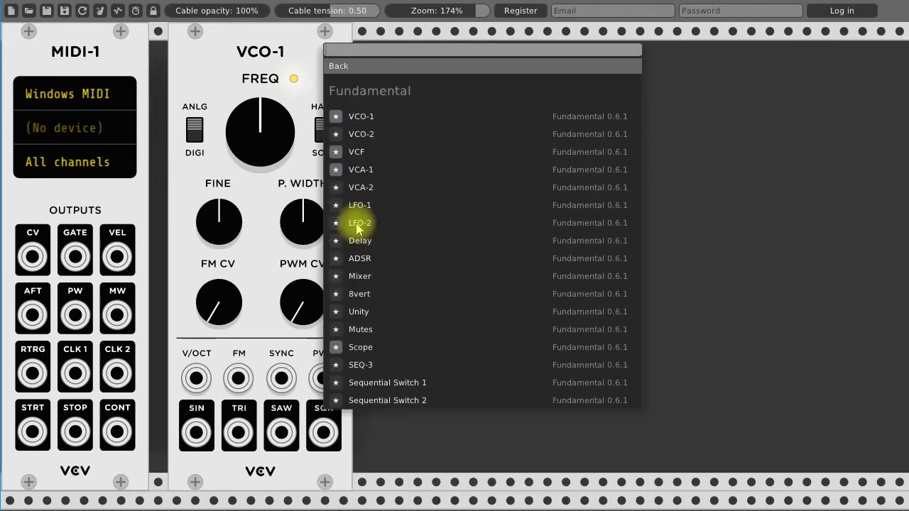
click(361, 187)
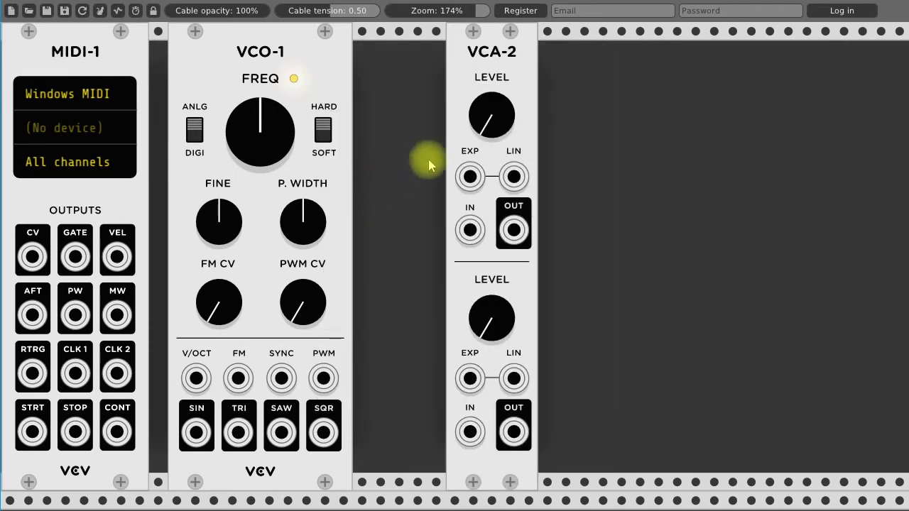
drag(425, 148, 396, 156)
right_click(535, 179)
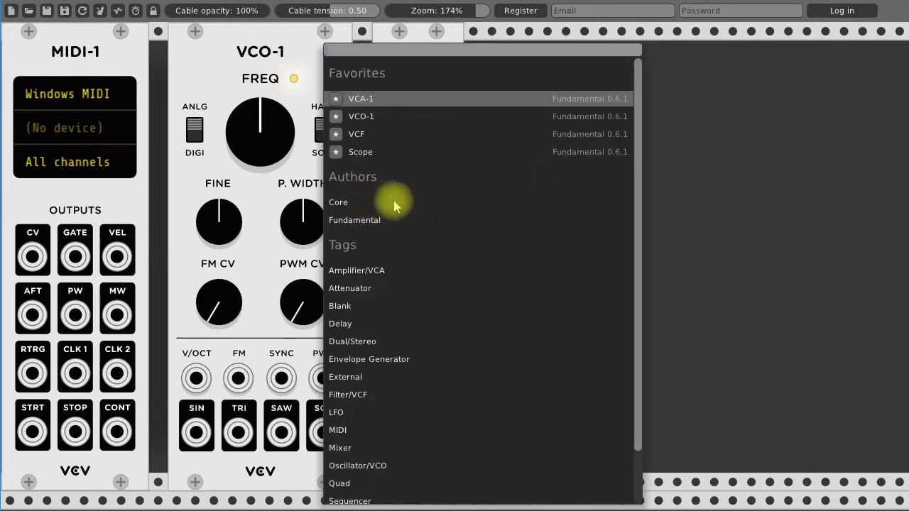
click(339, 203)
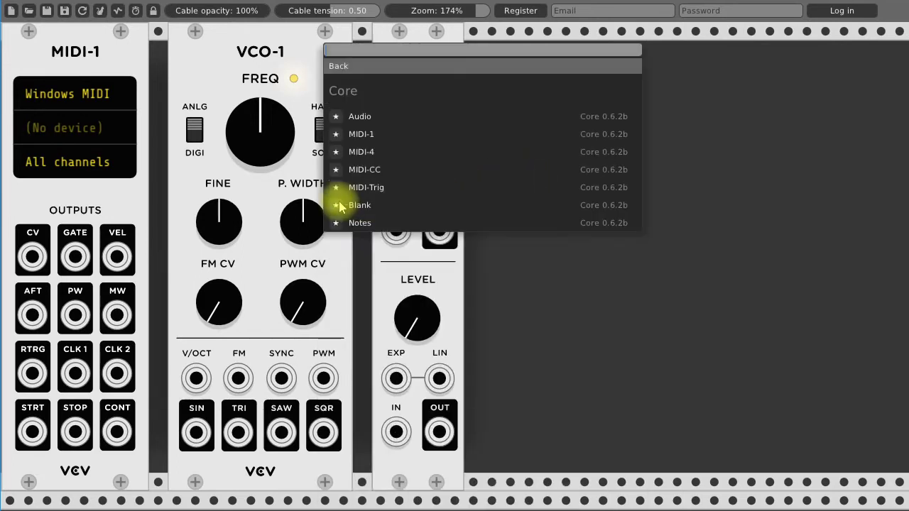
click(359, 117)
drag(518, 106, 543, 56)
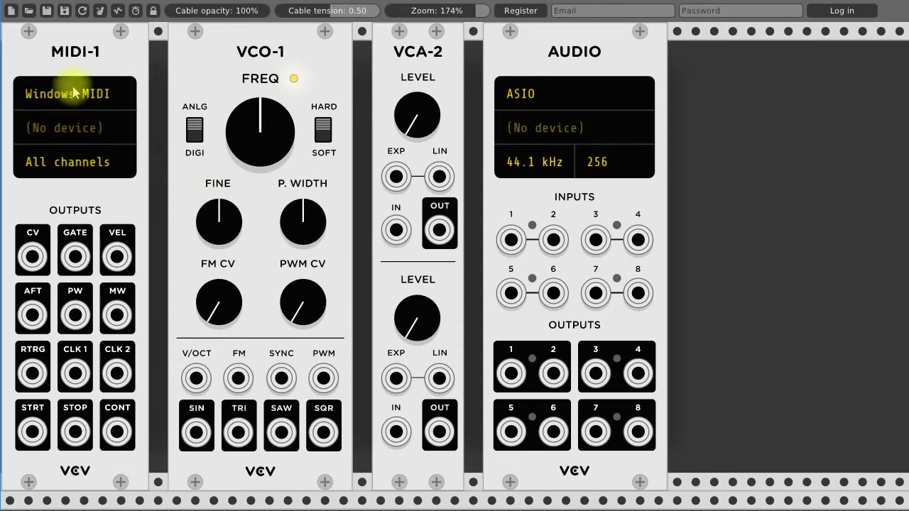
- Set MIDI-1's input to 2- Launchpad S 2 and the Audio module to DirectSound's Default Device
click(76, 134)
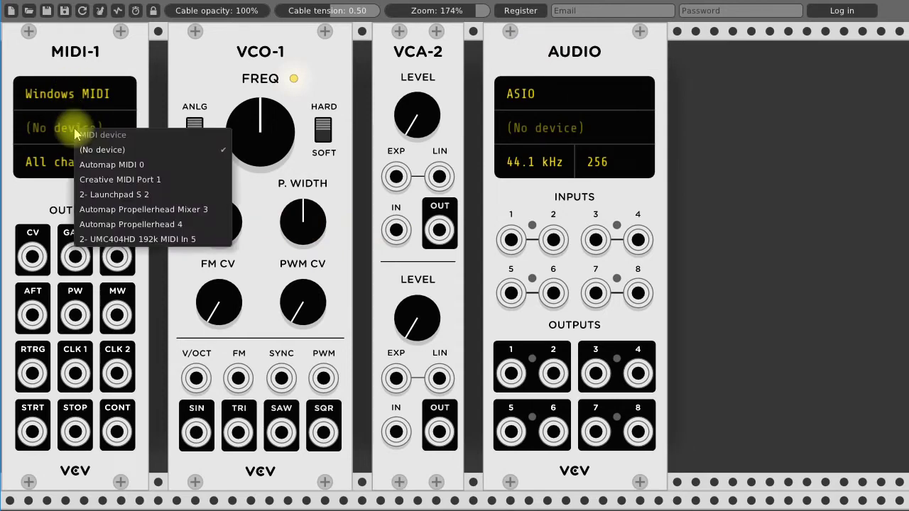
click(120, 194)
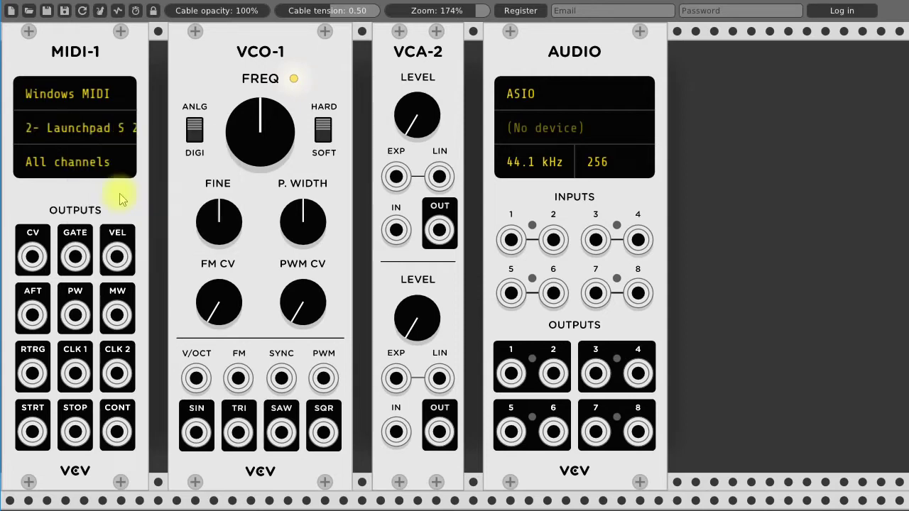
click(588, 99)
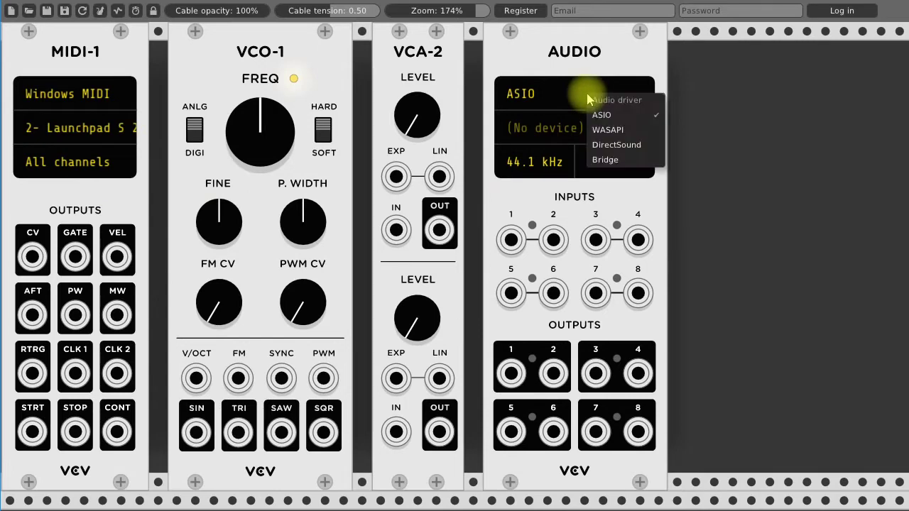
click(617, 146)
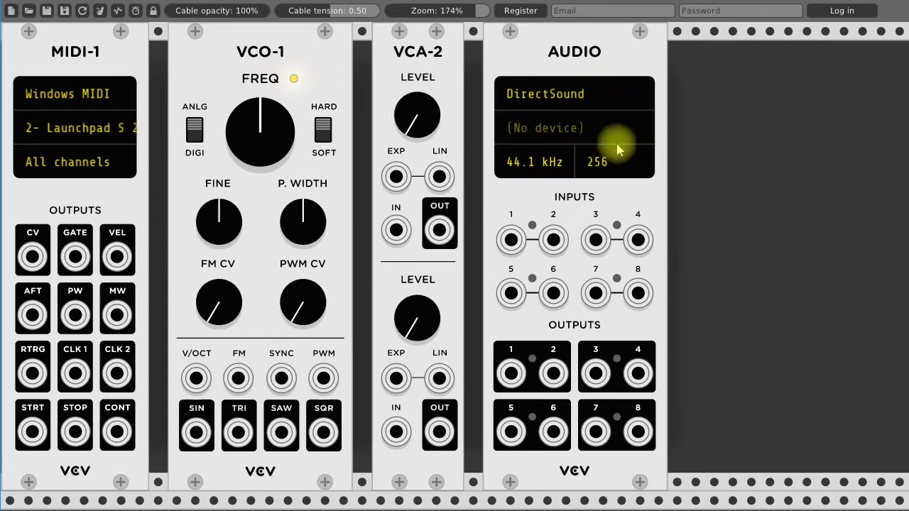
click(569, 130)
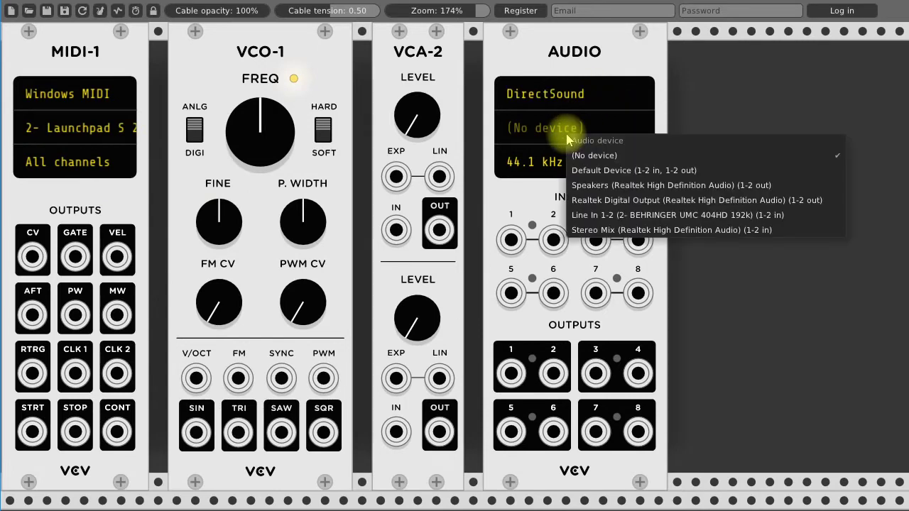
click(628, 177)
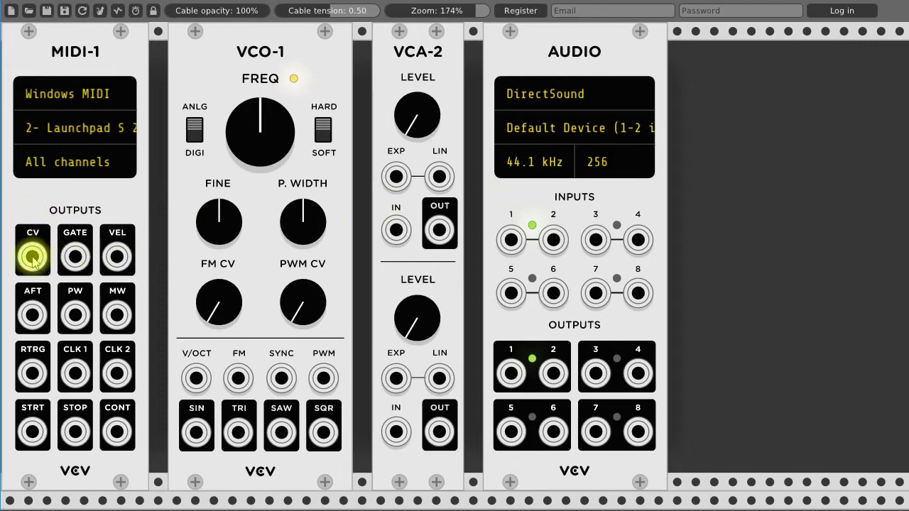
- Cable MIDI-1 CV to VCO-1 V/OCT, SQR into lower VCA-2 IN, and its OUT to Audio inputs 1 and 2
drag(32, 260, 198, 380)
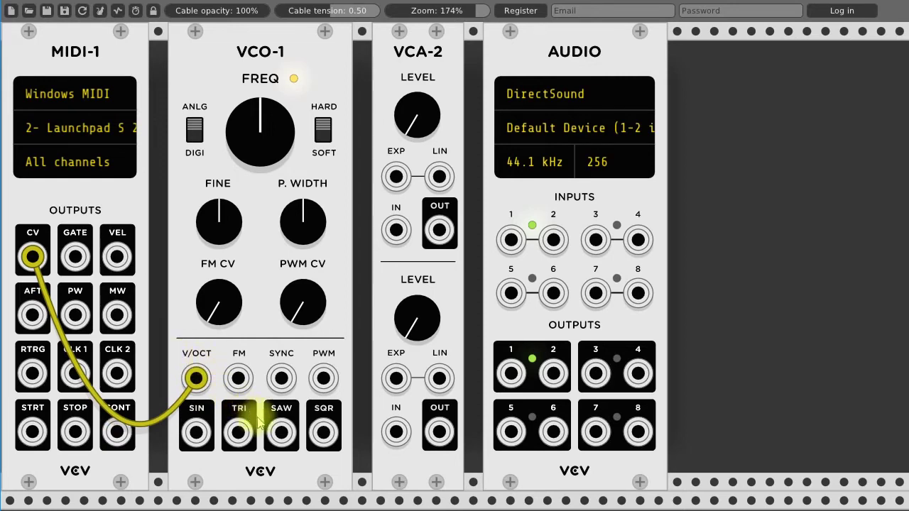
drag(321, 439, 395, 432)
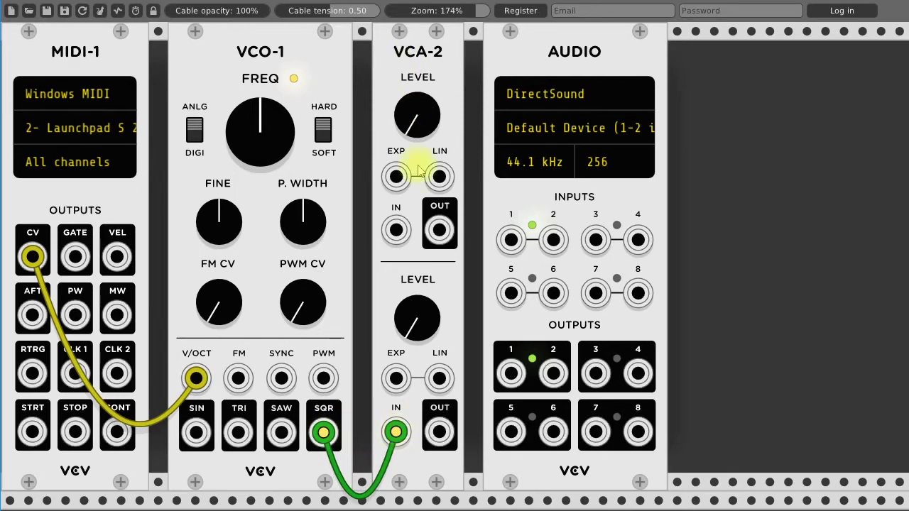
drag(440, 432, 511, 239)
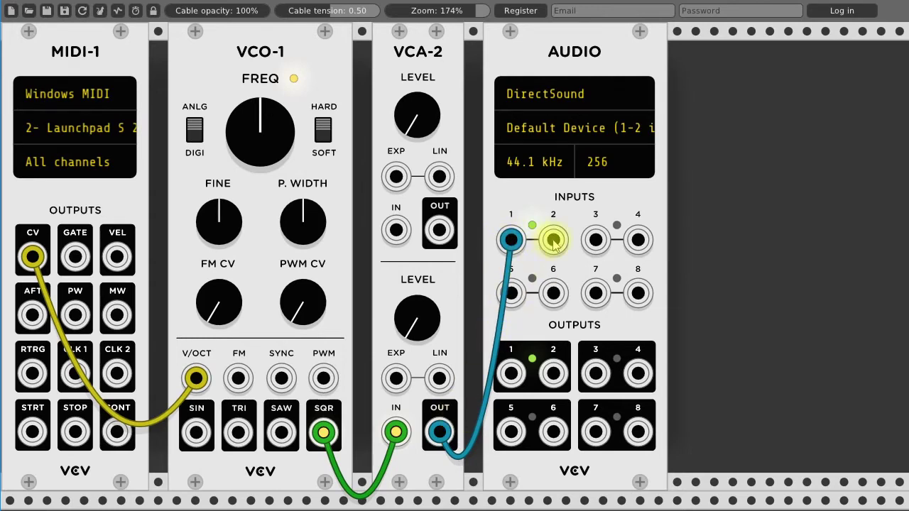
drag(553, 240, 442, 434)
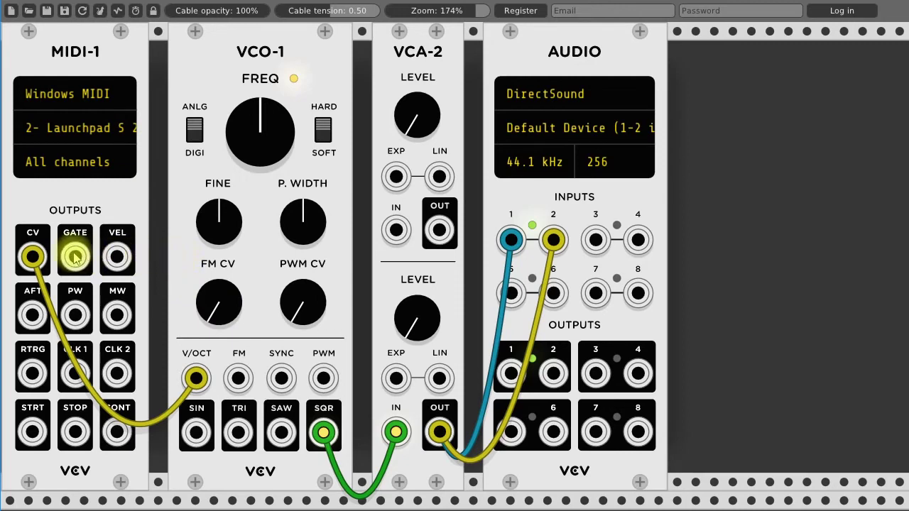
- Cable MIDI-1 GATE to the lower VCA-2 EXP jack and set that channel's LEVEL to about halfway
drag(75, 257, 398, 382)
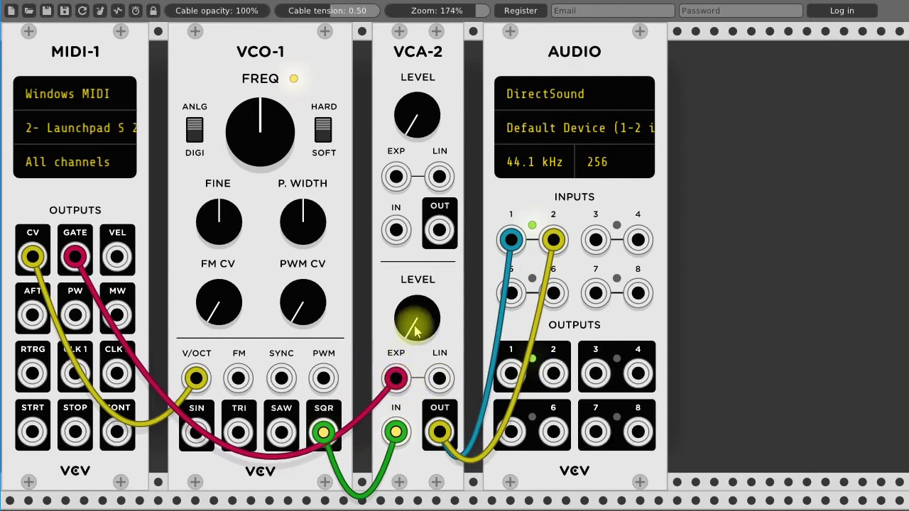
drag(417, 334, 417, 334)
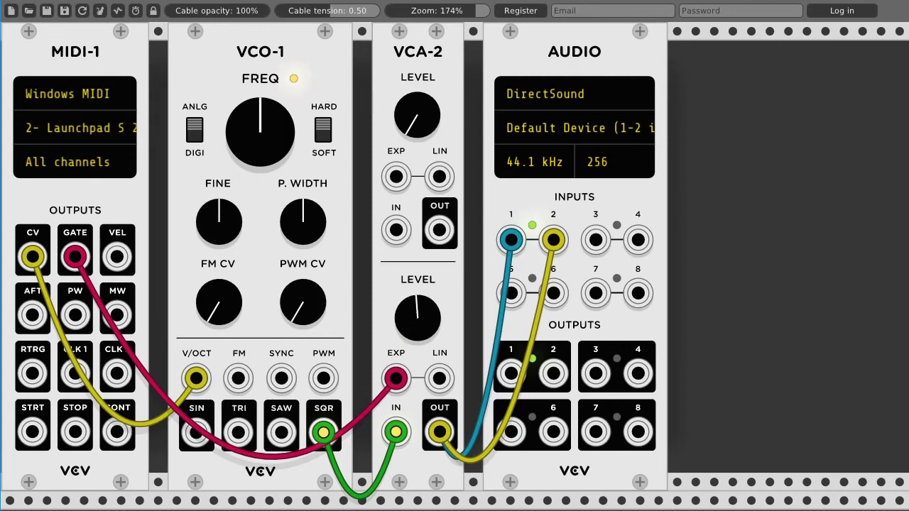
drag(418, 334, 417, 334)
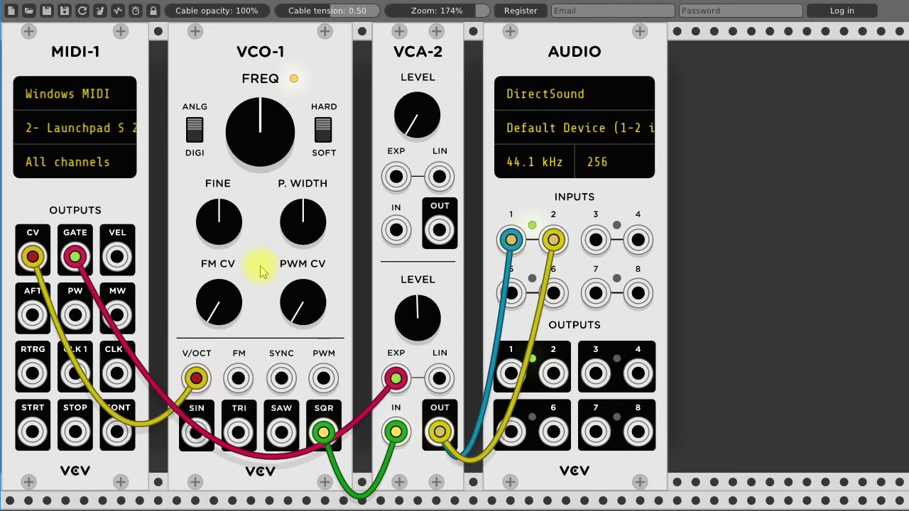
drag(323, 433, 281, 432)
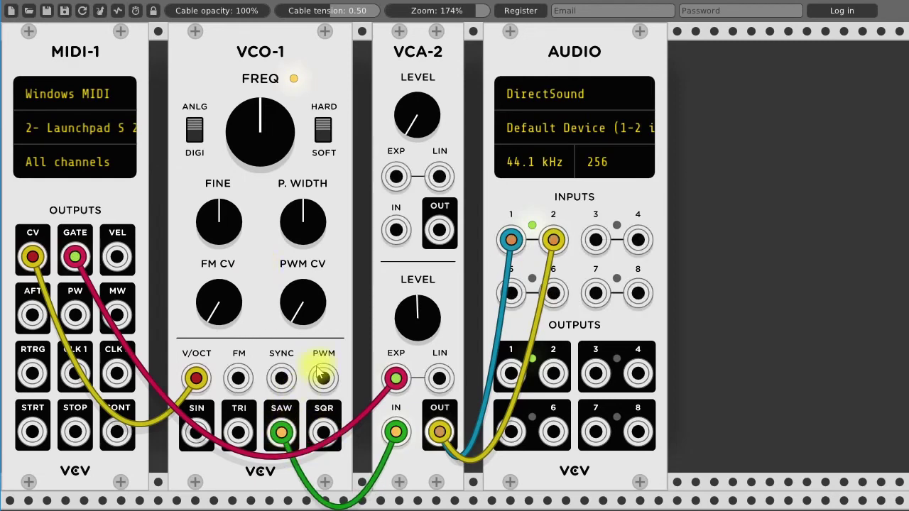
drag(281, 432, 239, 433)
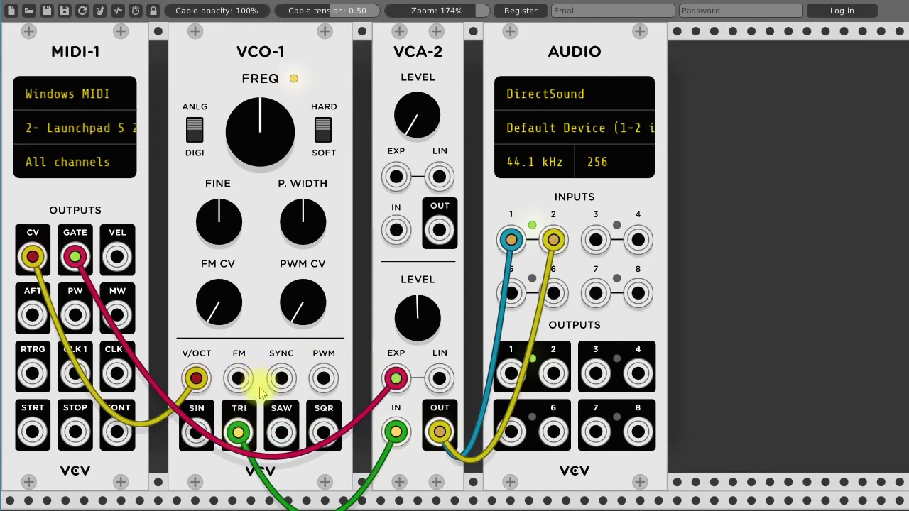
drag(238, 432, 324, 432)
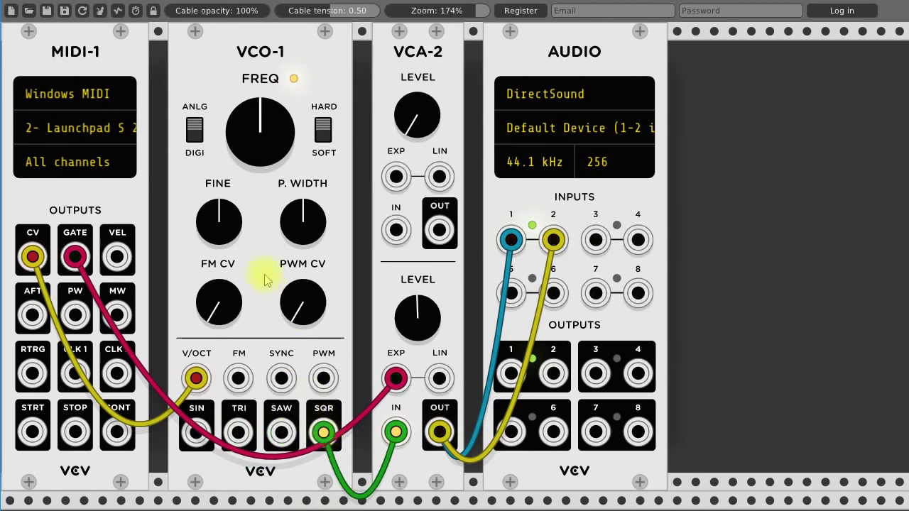
mouse_move(263, 115)
mouse_down()
mouse_move(263, 124)
mouse_move(263, 115)
mouse_up()
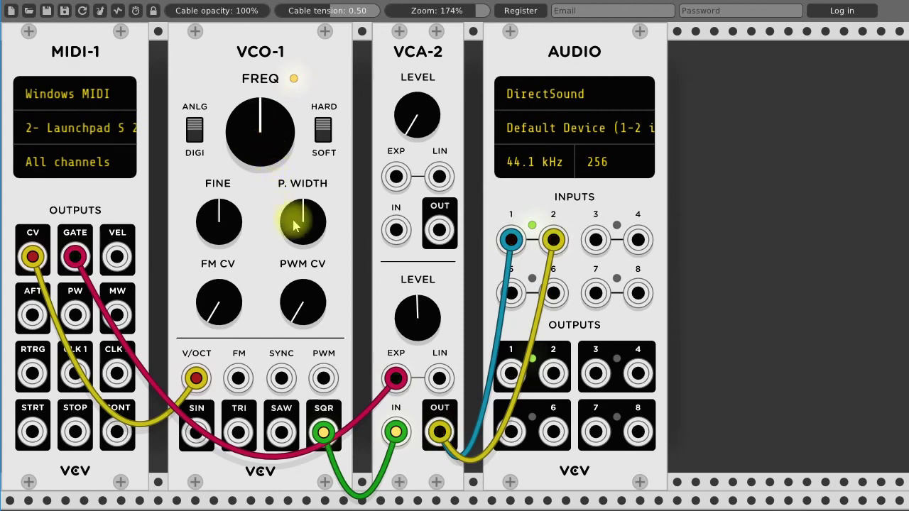